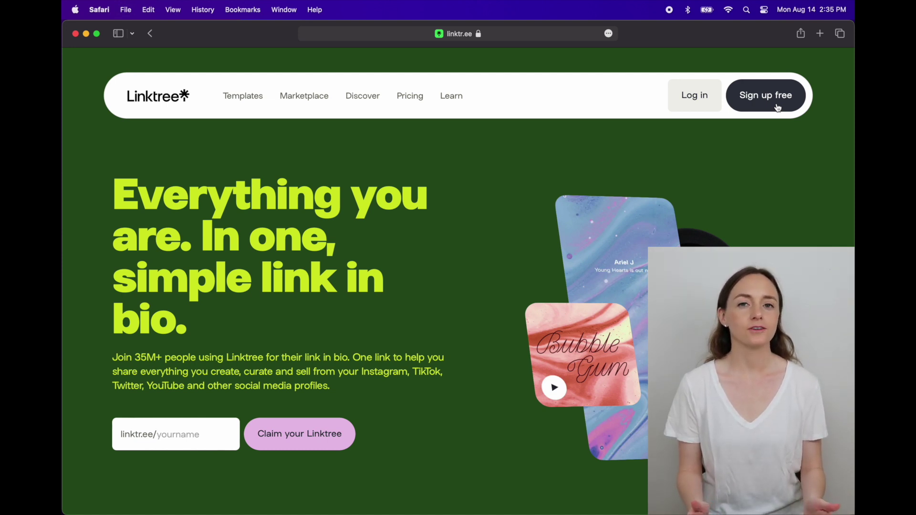
- Start signing up for a new Linktree account and begin entering a username
{"action": "left_click", "coordinate": [778, 107]}
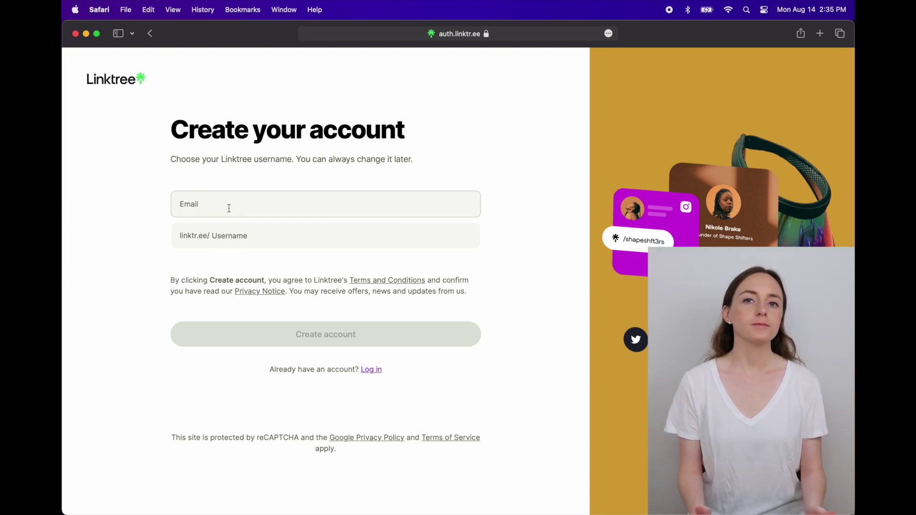
{"action": "left_click", "coordinate": [240, 238]}
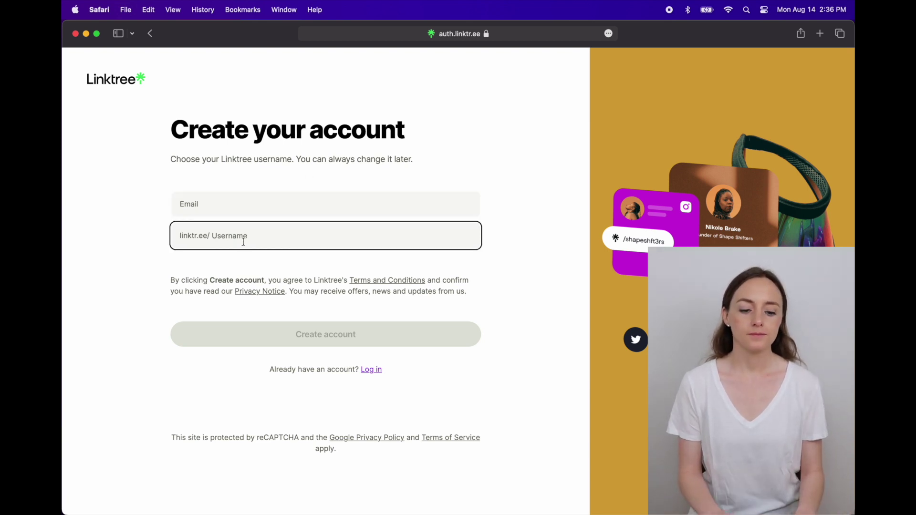
{"action": "type", "text": "suz"}
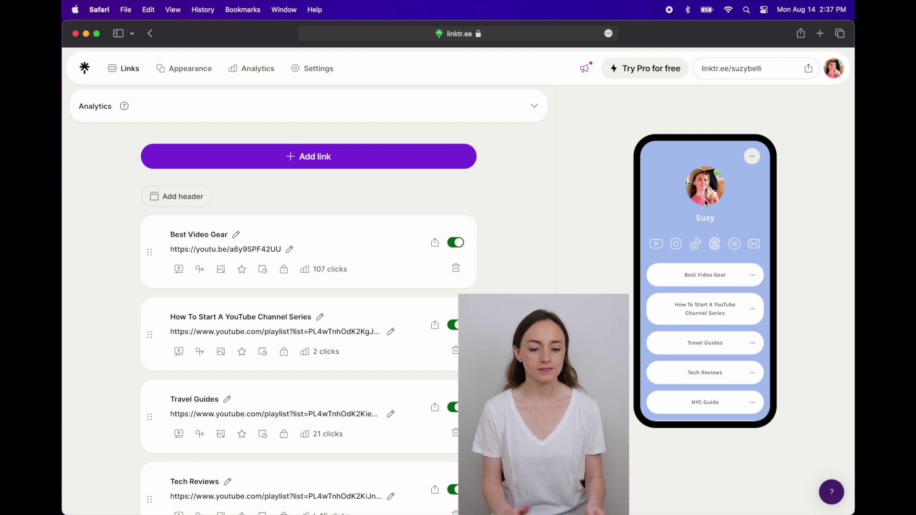
- From Appearance, begin uploading your own profile picture, browsing the Photos library for an image
{"action": "left_click", "coordinate": [187, 74]}
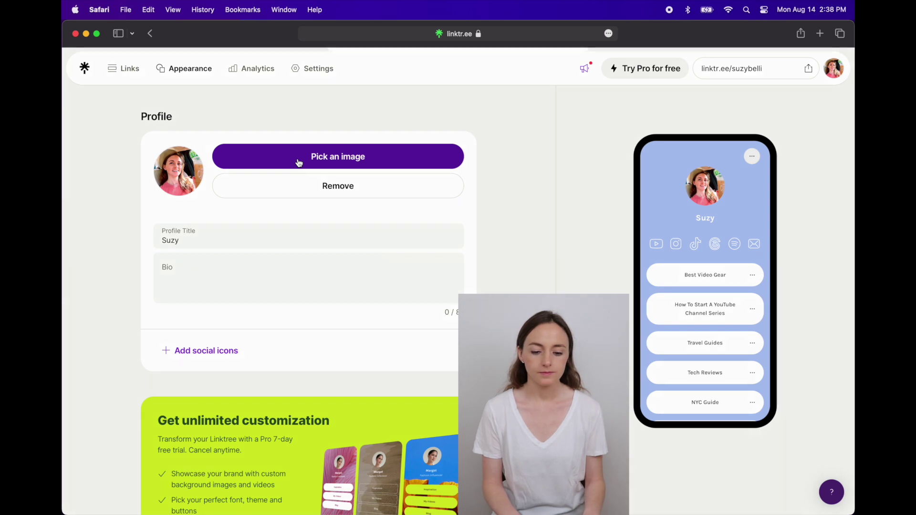
{"action": "left_click", "coordinate": [299, 162]}
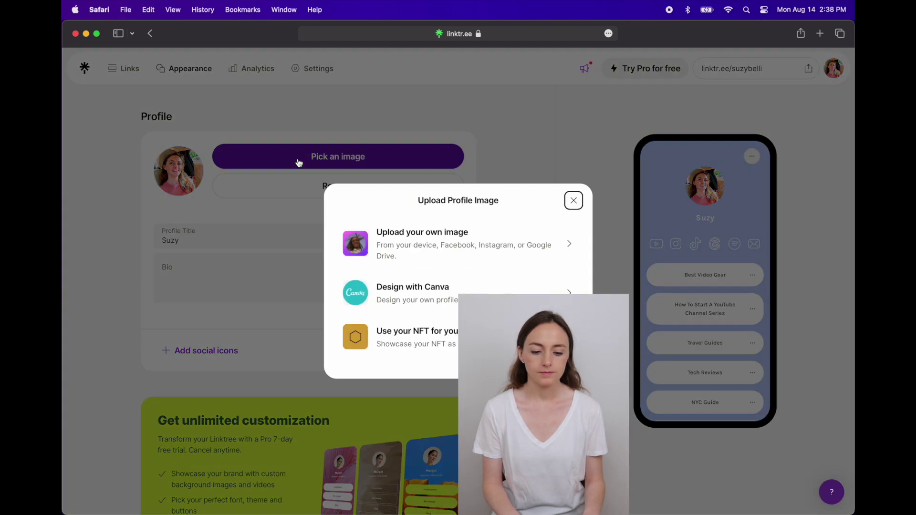
{"action": "left_click", "coordinate": [490, 236]}
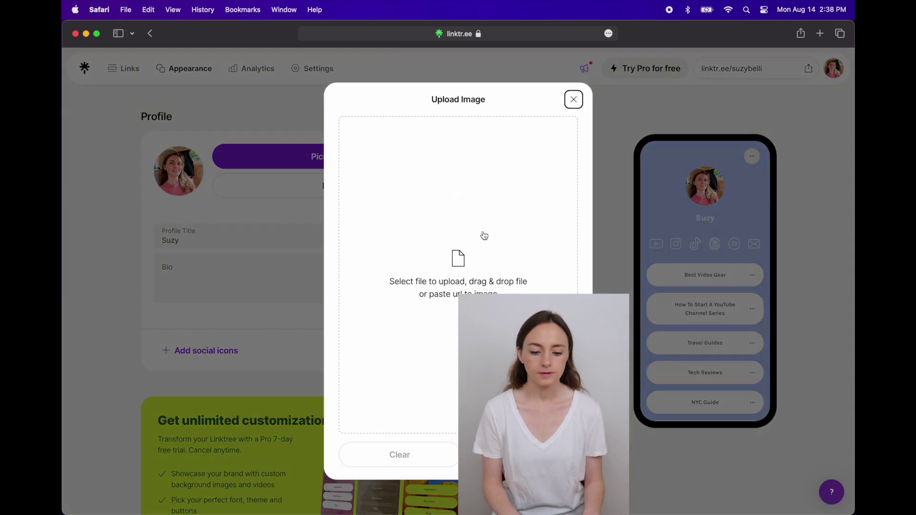
{"action": "left_click", "coordinate": [487, 268]}
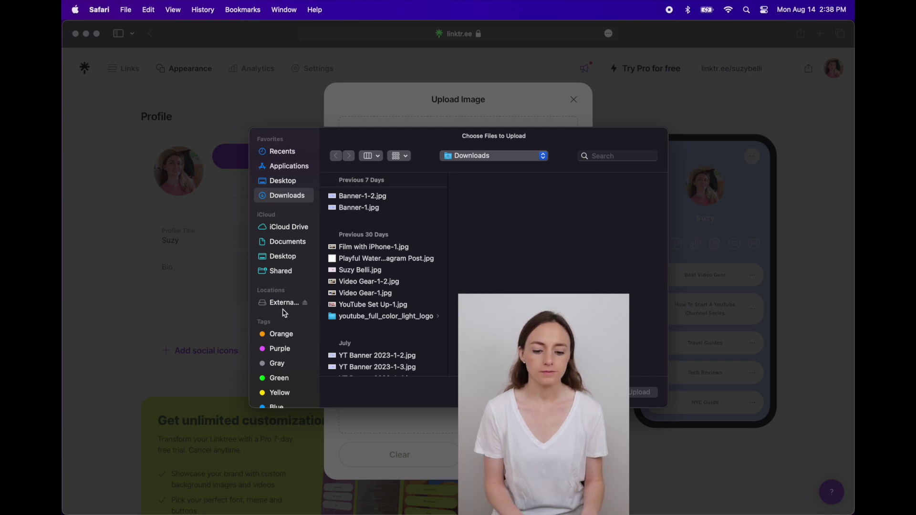
{"action": "scroll", "coordinate": [285, 313], "scroll_direction": "down", "scroll_amount": 3}
{"action": "left_click", "coordinate": [281, 396]}
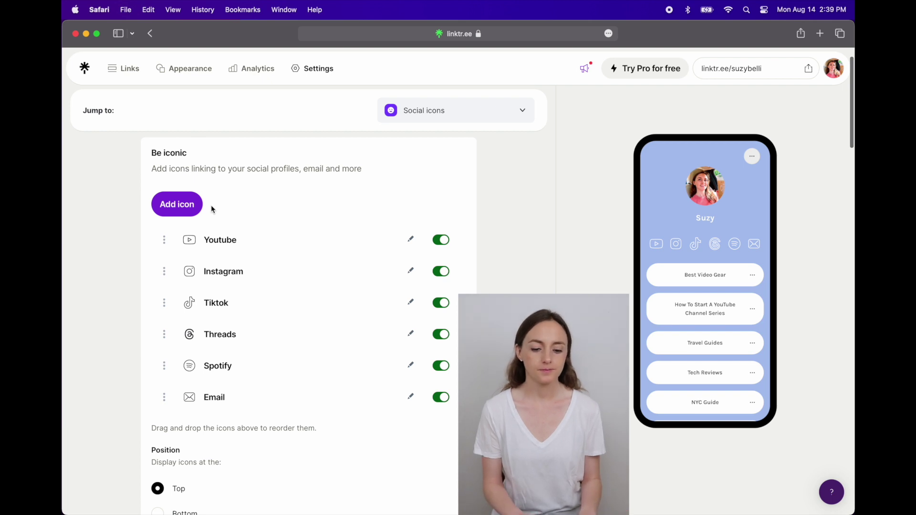
- Add a Facebook social icon and start entering its profile URL
{"action": "left_click", "coordinate": [185, 205]}
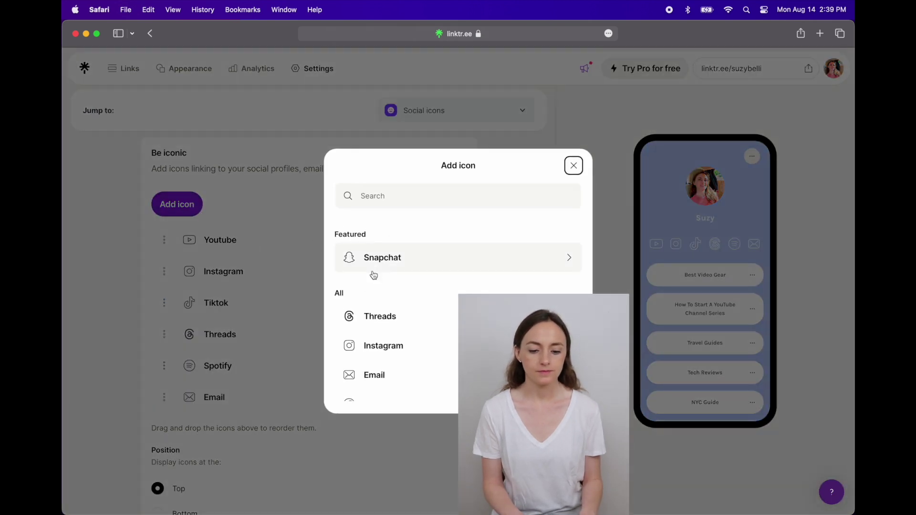
{"action": "scroll", "coordinate": [373, 277], "scroll_direction": "down", "scroll_amount": 5}
{"action": "scroll", "coordinate": [430, 281], "scroll_direction": "up", "scroll_amount": 1}
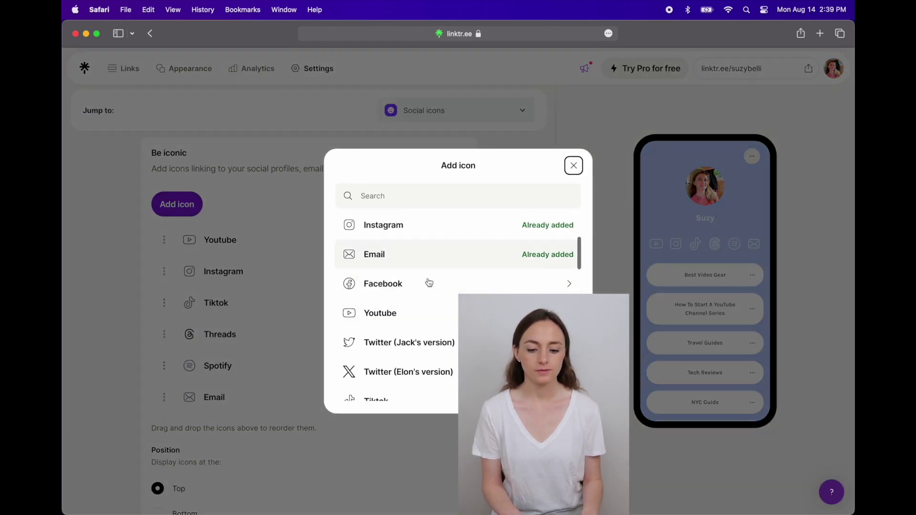
{"action": "left_click", "coordinate": [412, 283]}
{"action": "left_click", "coordinate": [401, 265]}
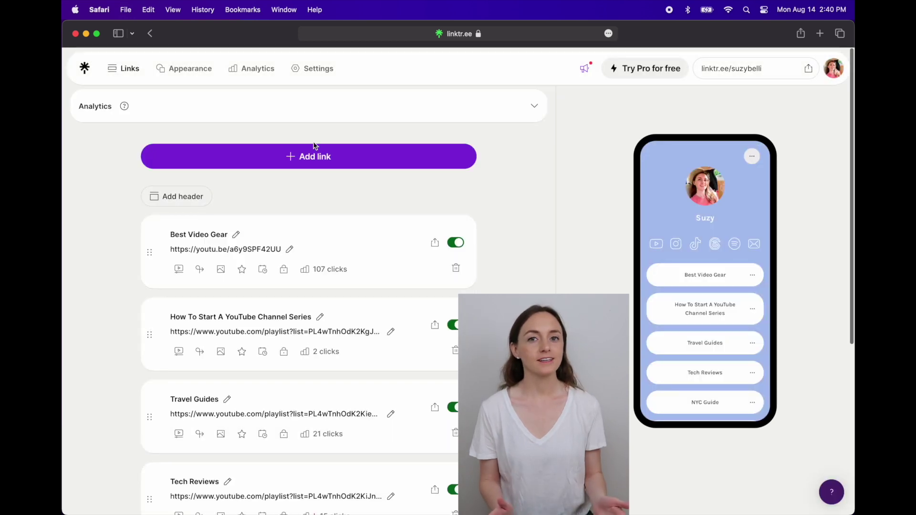
- Add a new link from the pasted YouTube video address
{"action": "left_click", "coordinate": [360, 165]}
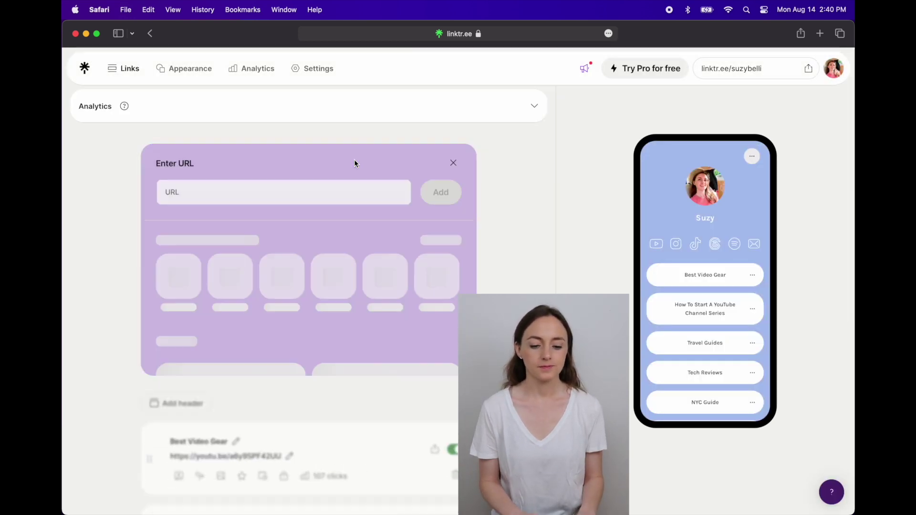
{"action": "left_click", "coordinate": [198, 191]}
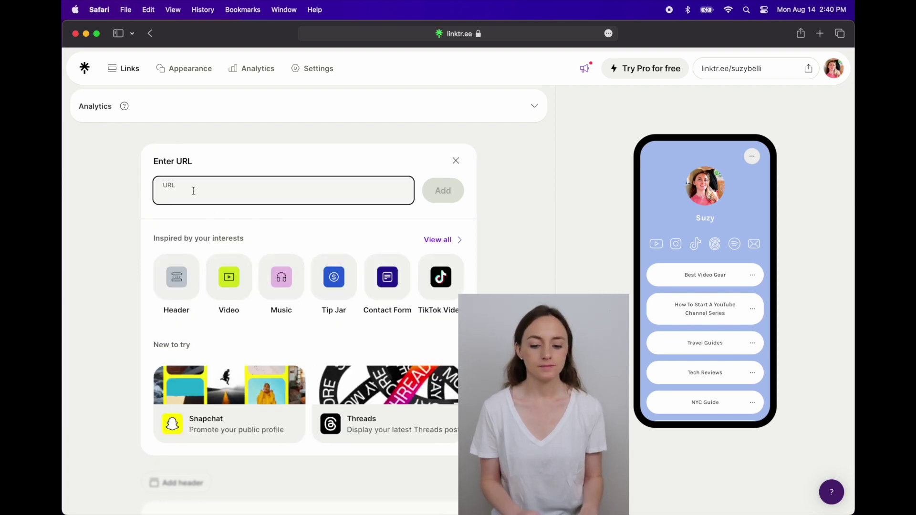
{"action": "type", "text": "https://youtu.be/yXBkkXhjZEU"}
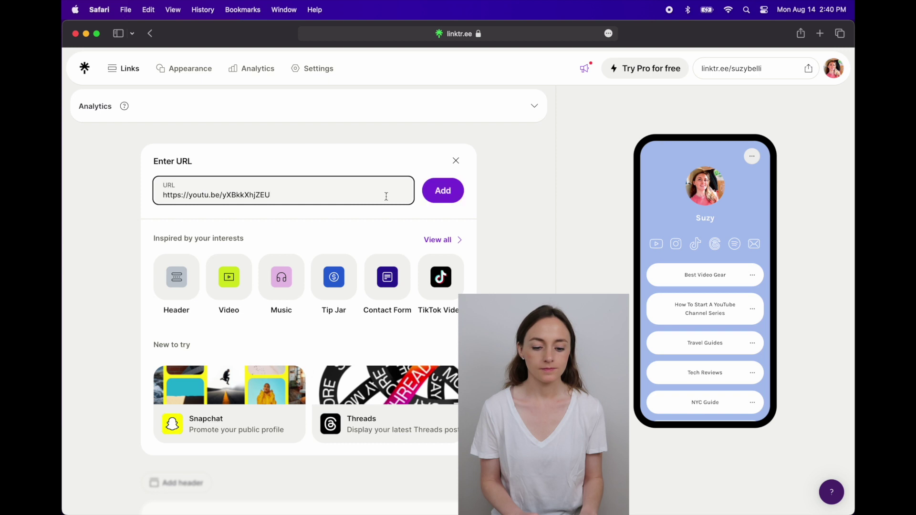
{"action": "left_click", "coordinate": [441, 192]}
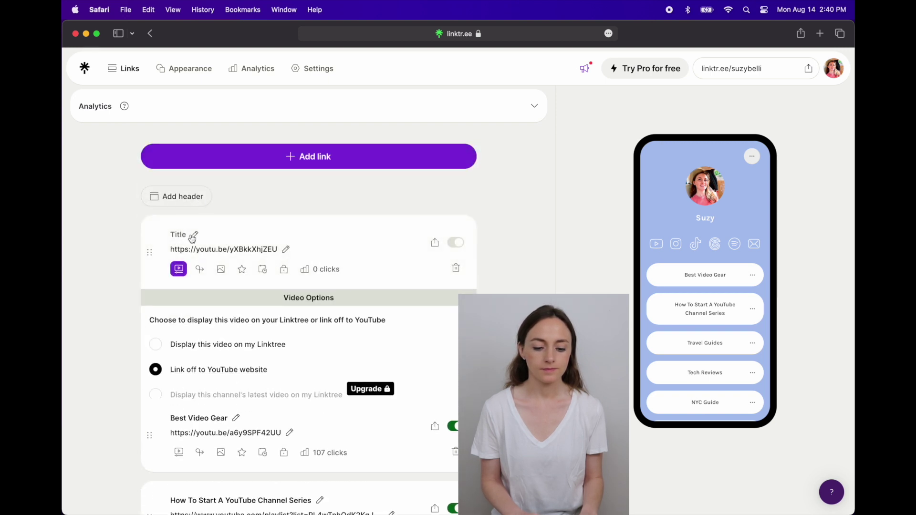
- Retitle the link 'How To Edit Videos With Final Cut Pro' and drag it below Best Video Gear
{"action": "left_click", "coordinate": [200, 236]}
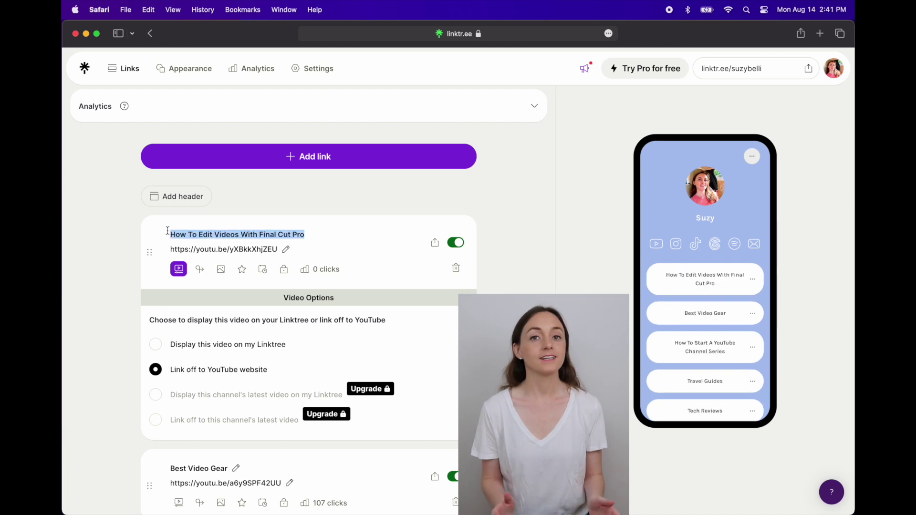
{"action": "key", "text": "BackSpace"}
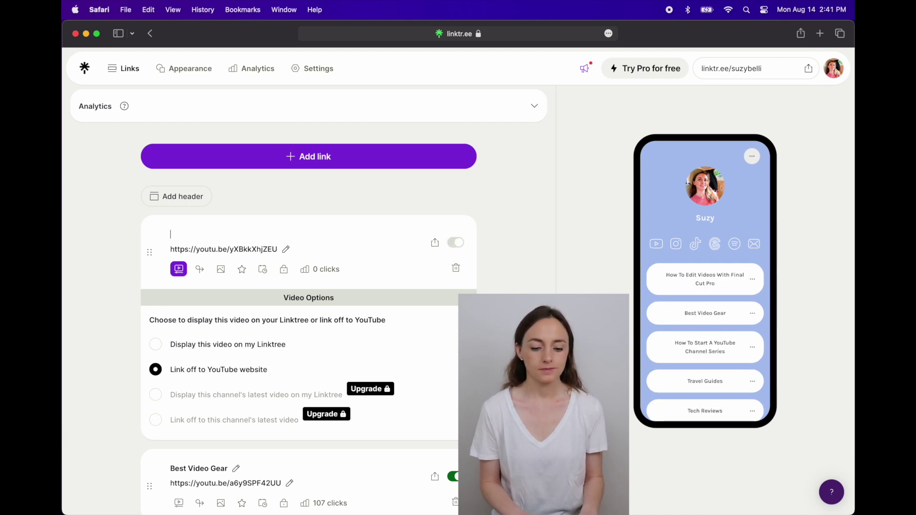
{"action": "type", "text": "How"}
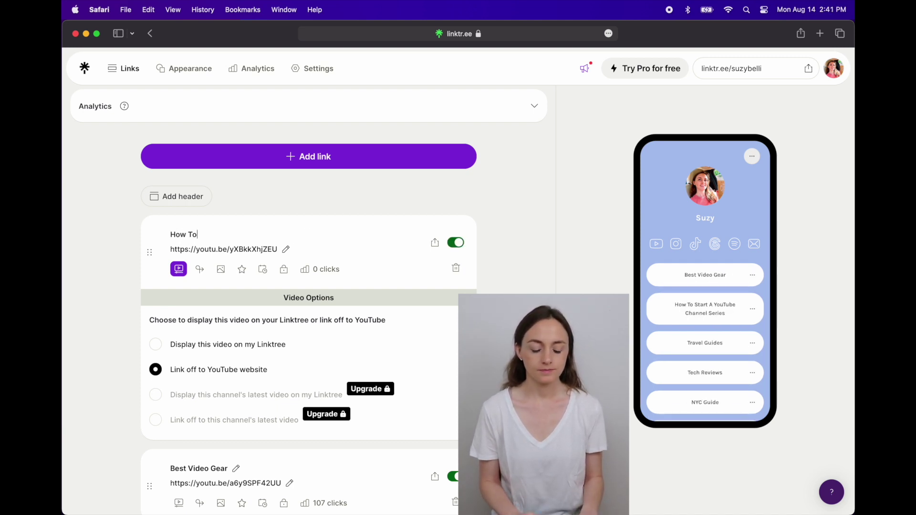
{"action": "type", "text": "To Edit Videos With Final Cut Pro"}
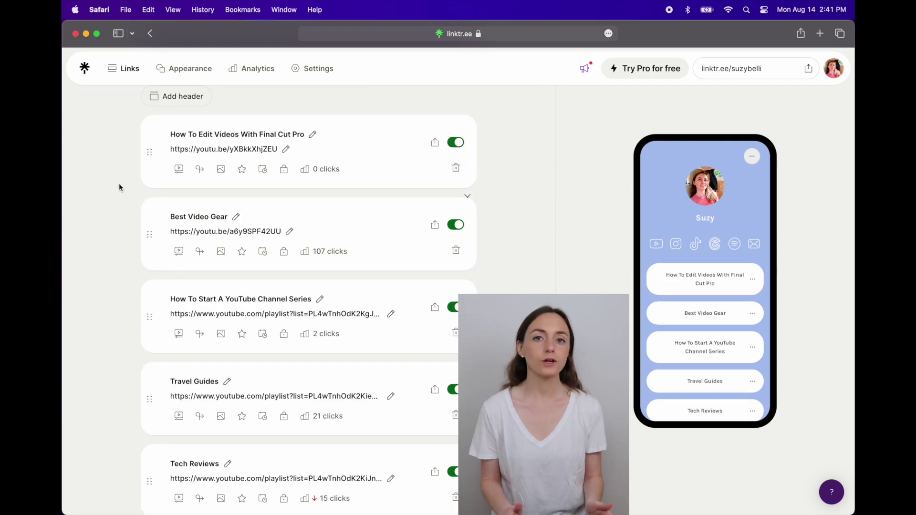
{"action": "scroll", "coordinate": [119, 186], "scroll_direction": "down", "scroll_amount": 1}
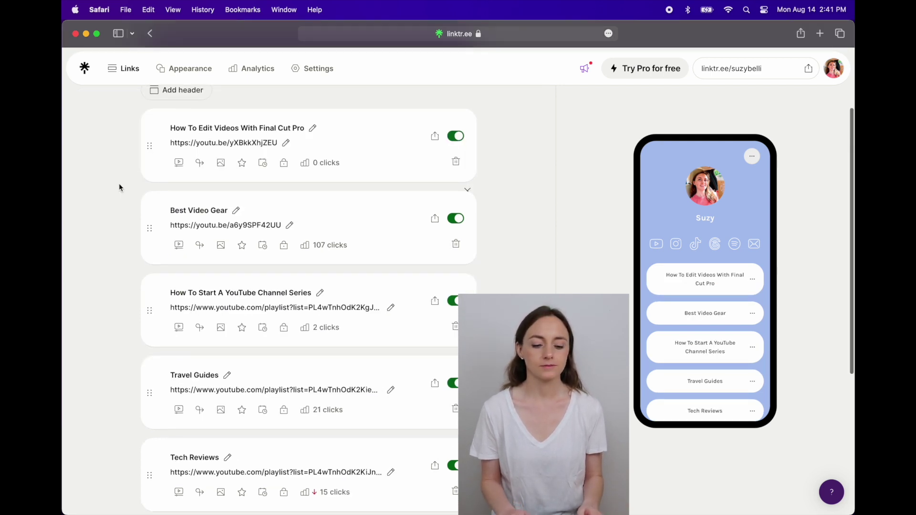
{"action": "left_click_drag", "start_coordinate": [150, 138], "coordinate": [150, 253]}
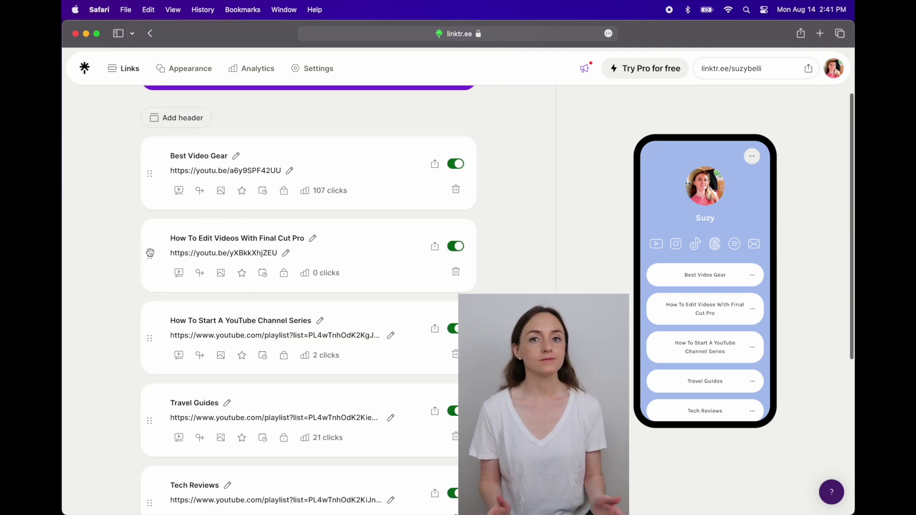
- Delete the How To Edit Videos With Final Cut Pro link
{"action": "left_click", "coordinate": [456, 272]}
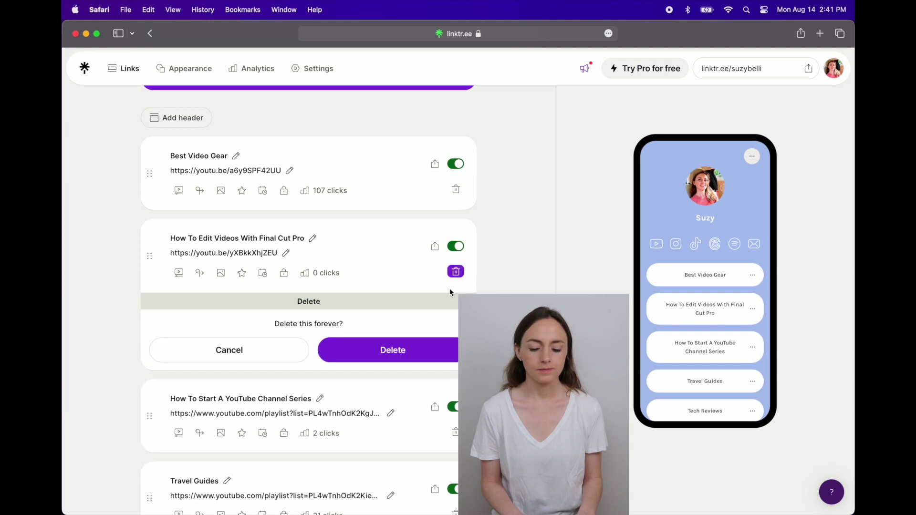
{"action": "left_click", "coordinate": [423, 353]}
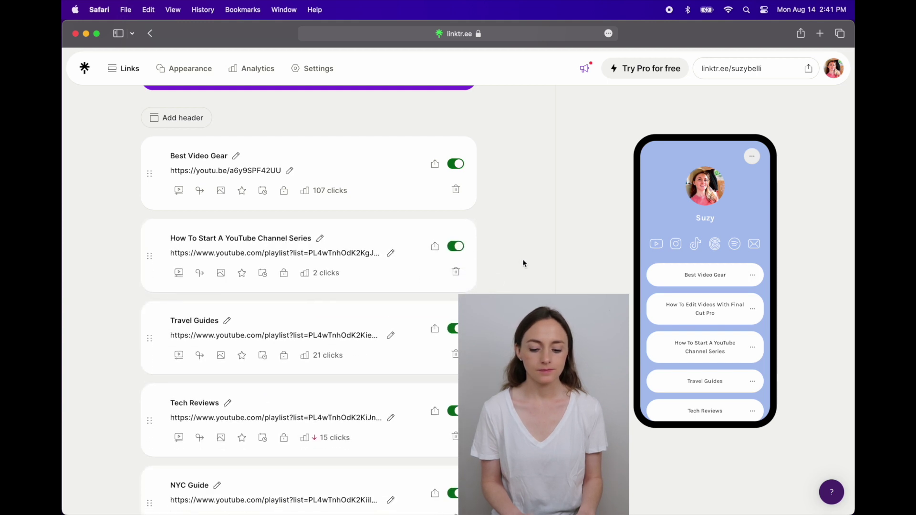
{"action": "scroll", "coordinate": [522, 258], "scroll_direction": "up", "scroll_amount": 3}
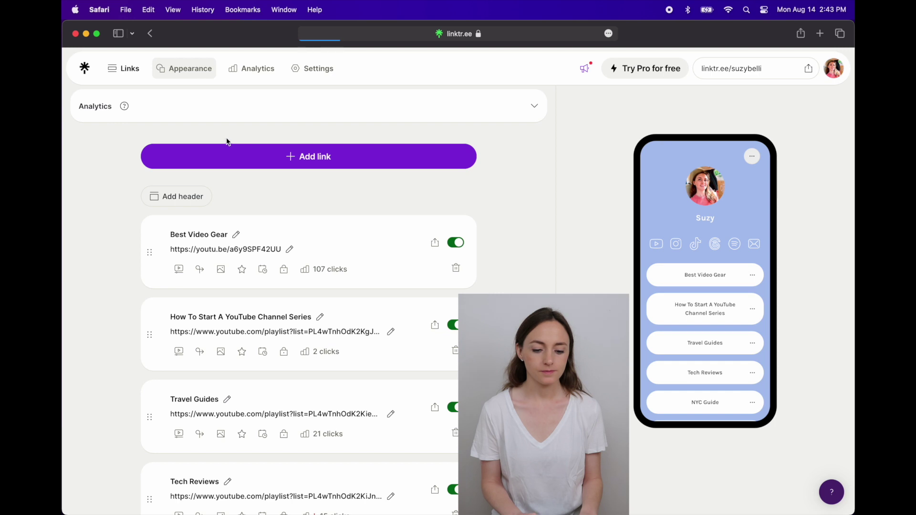
- Scroll through the Appearance settings from Themes and Background down to Buttons and Fonts
{"action": "scroll", "coordinate": [115, 195], "scroll_direction": "down", "scroll_amount": 6}
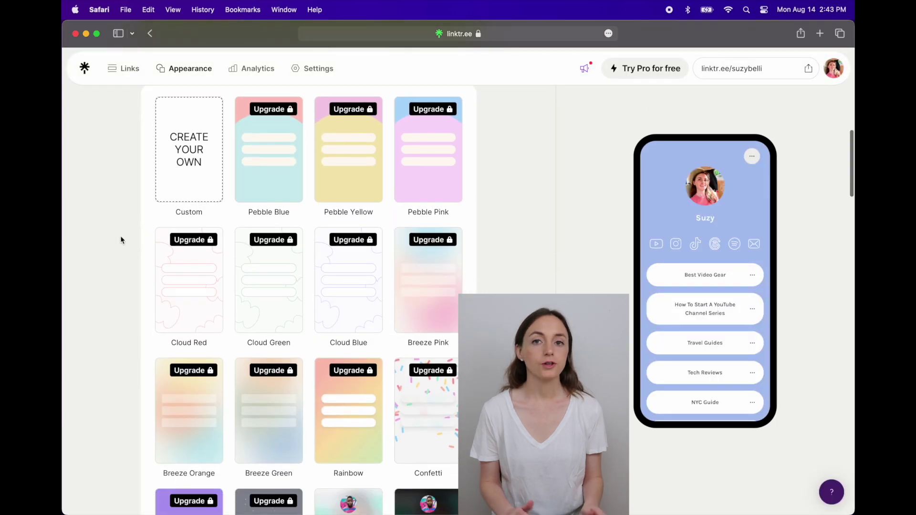
{"action": "scroll", "coordinate": [136, 230], "scroll_direction": "down", "scroll_amount": 5}
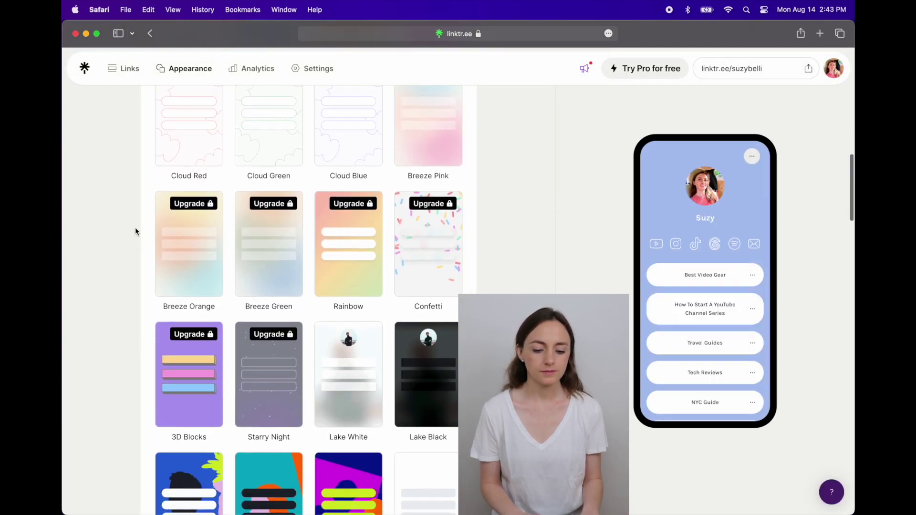
{"action": "scroll", "coordinate": [135, 231], "scroll_direction": "down", "scroll_amount": 12}
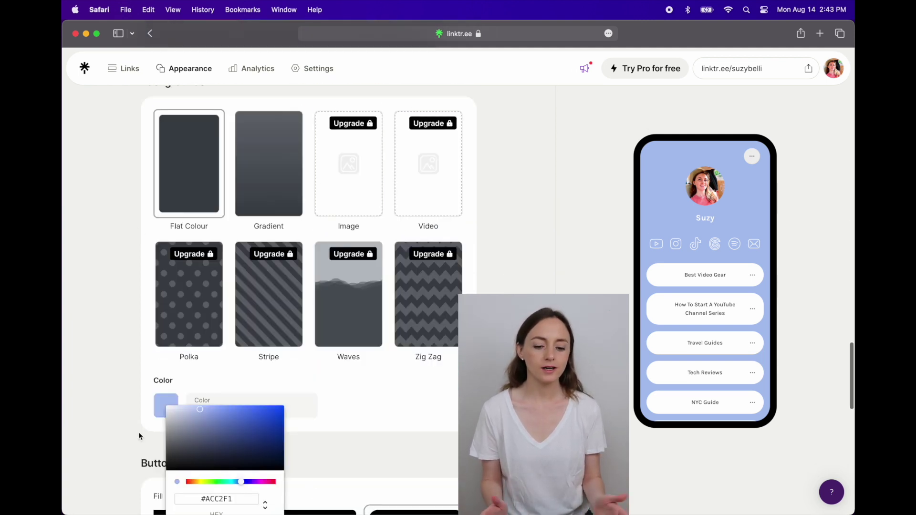
{"action": "scroll", "coordinate": [139, 436], "scroll_direction": "down", "scroll_amount": 2}
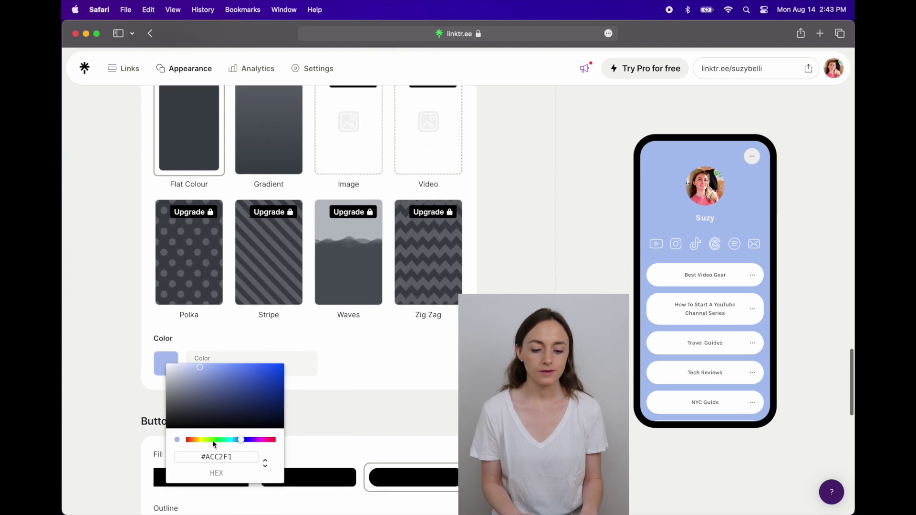
{"action": "scroll", "coordinate": [325, 335], "scroll_direction": "down", "scroll_amount": 15}
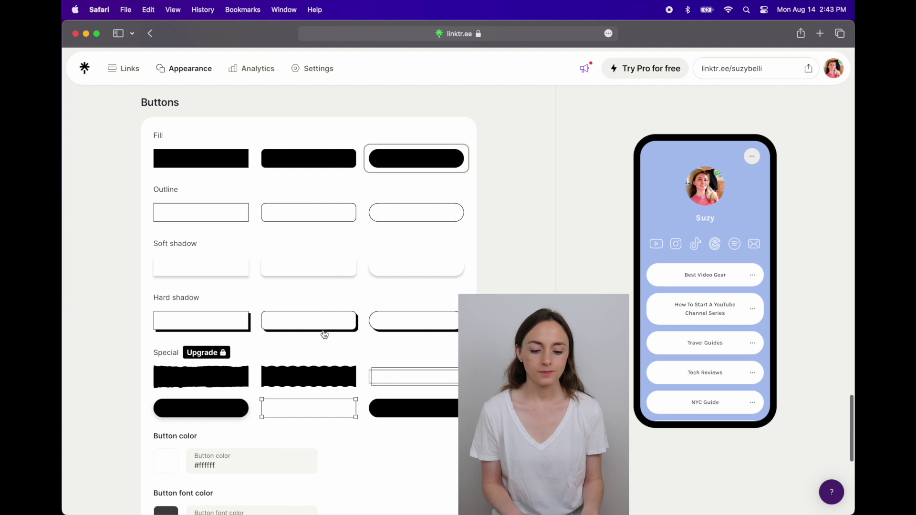
{"action": "scroll", "coordinate": [324, 333], "scroll_direction": "down", "scroll_amount": 12}
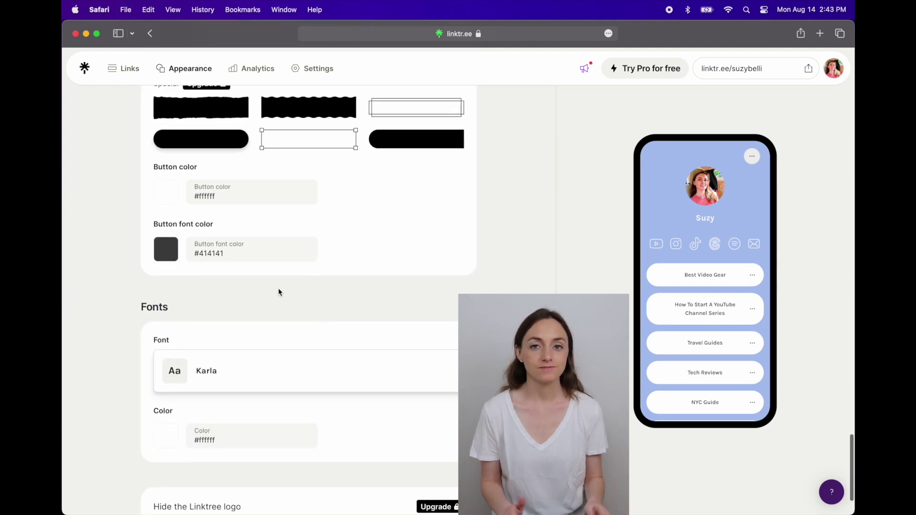
{"action": "scroll", "coordinate": [162, 276], "scroll_direction": "down", "scroll_amount": 4}
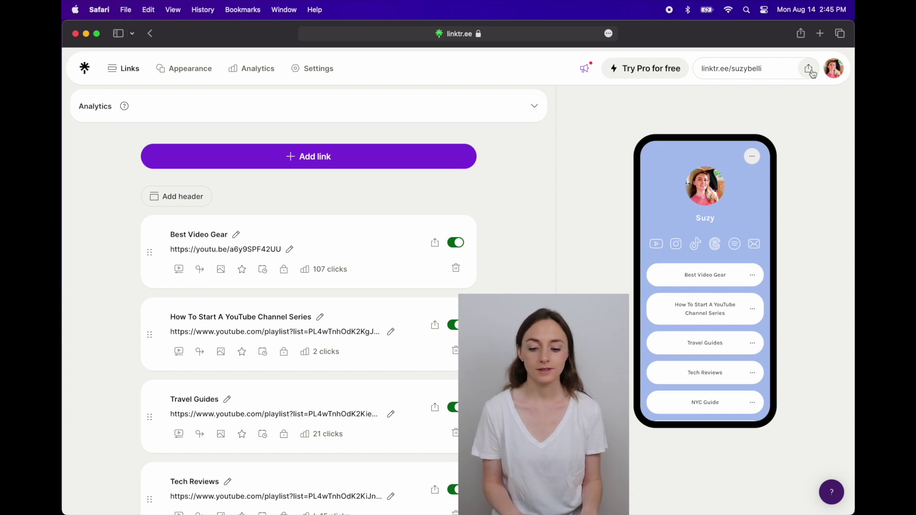
- Open the Share your Linktree panel for the profile link
{"action": "left_click", "coordinate": [811, 73]}
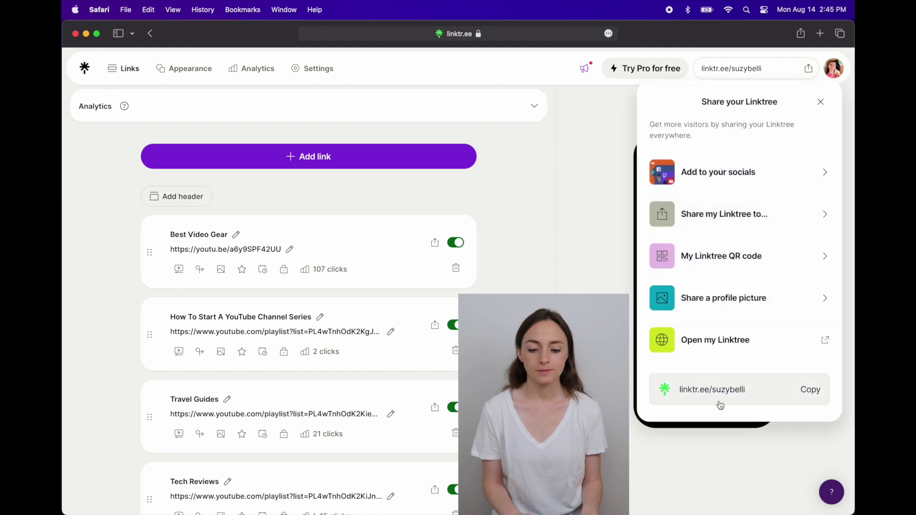